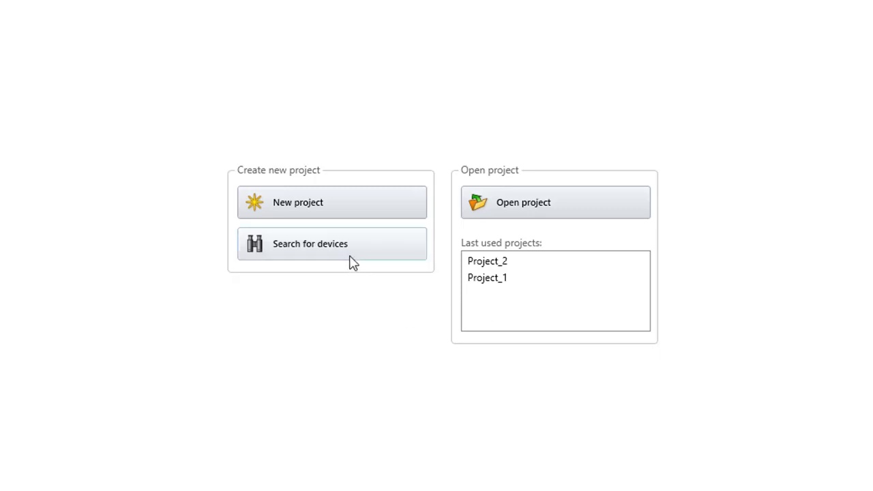
Step: Create a new project with user name 'tutor'
{"action": "left_click", "coordinate": [353, 217]}
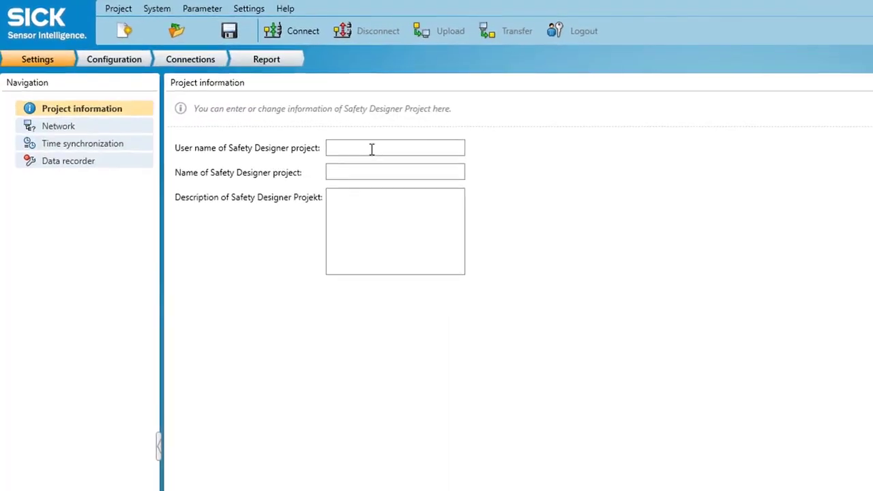
{"action": "left_click", "coordinate": [372, 149]}
{"action": "type", "text": "tuto"}
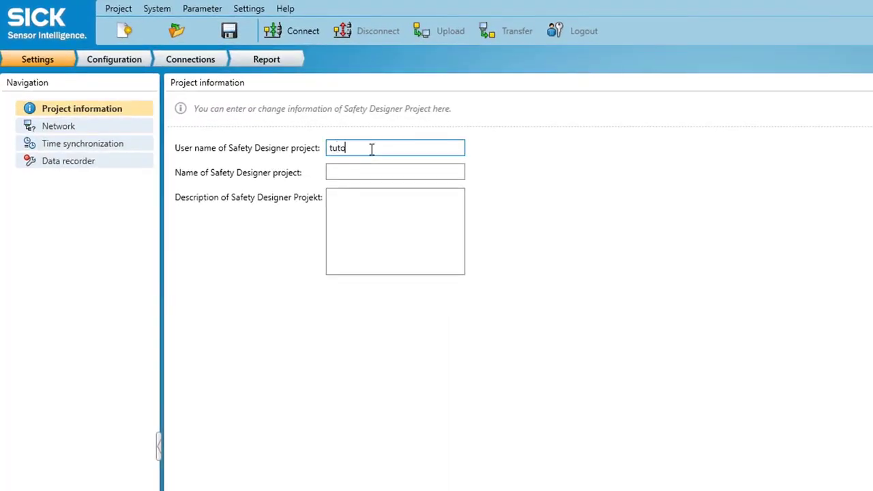
{"action": "type", "text": "rial"}
{"action": "left_click", "coordinate": [124, 125]}
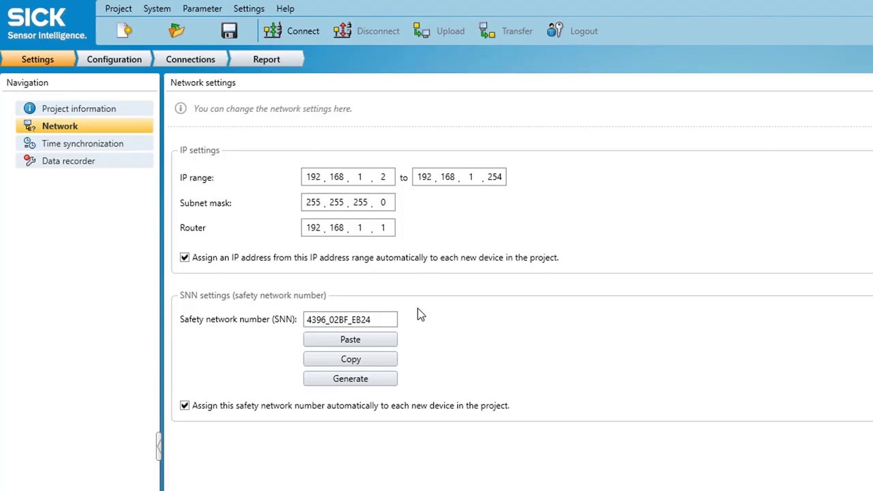
{"action": "left_click", "coordinate": [373, 361]}
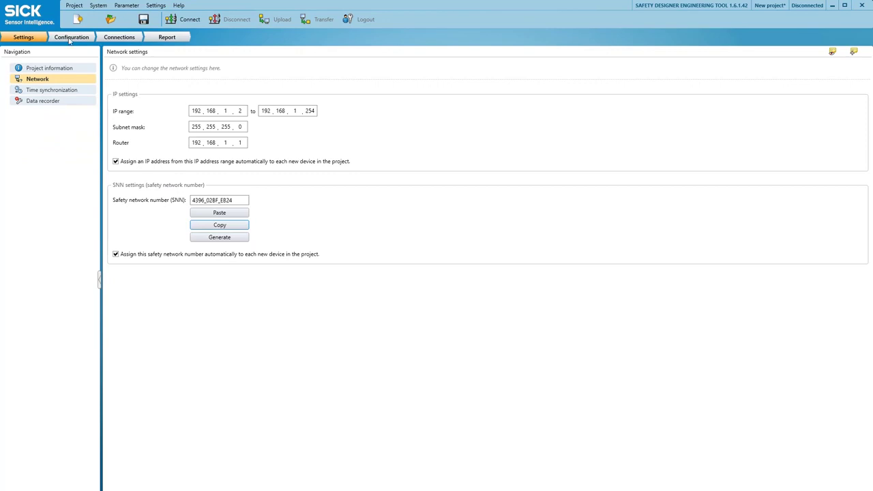
Step: Place an FX3-CPU main module on the configuration canvas and apply the Flexi Soft wizard
{"action": "left_click", "coordinate": [70, 39]}
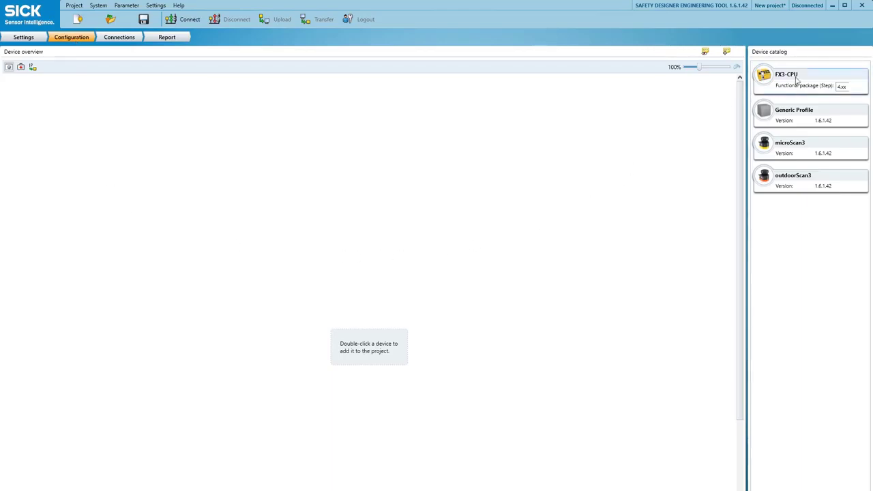
{"action": "left_click_drag", "start_coordinate": [796, 81], "coordinate": [459, 149]}
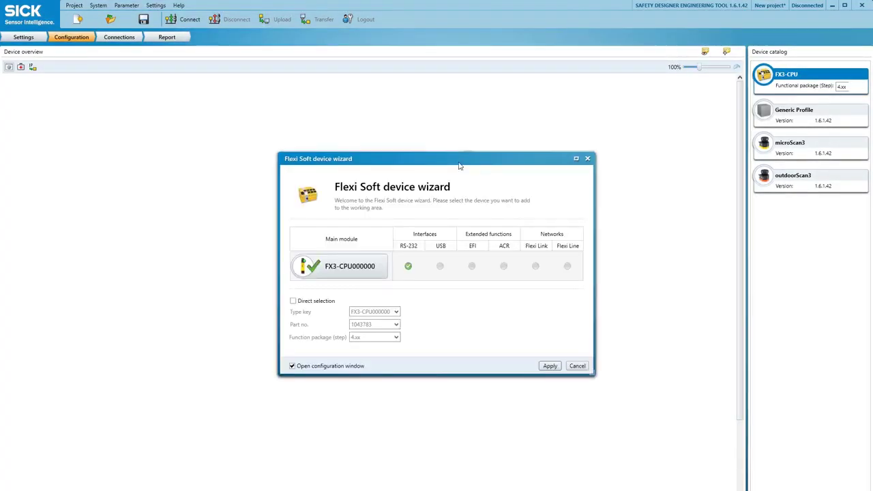
{"action": "left_click", "coordinate": [556, 366]}
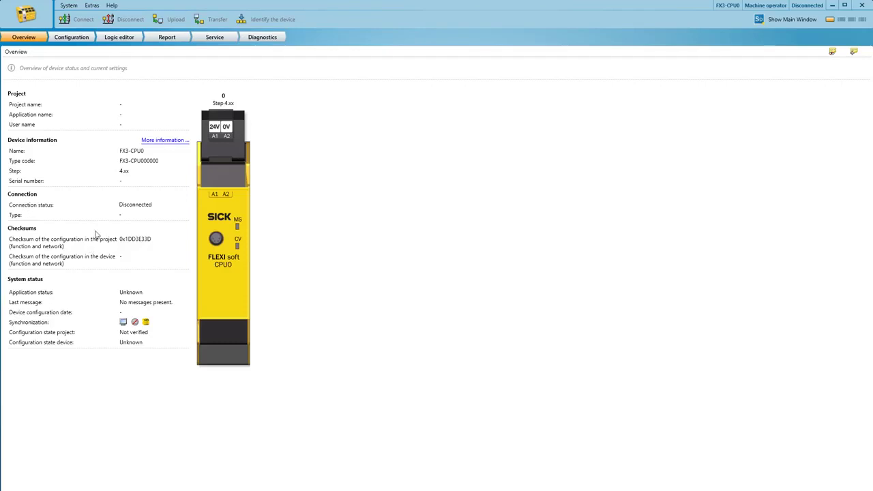
Step: Place a GEPR EFI-pro gateway module beside CPU0 in the hardware configuration
{"action": "left_click", "coordinate": [68, 39]}
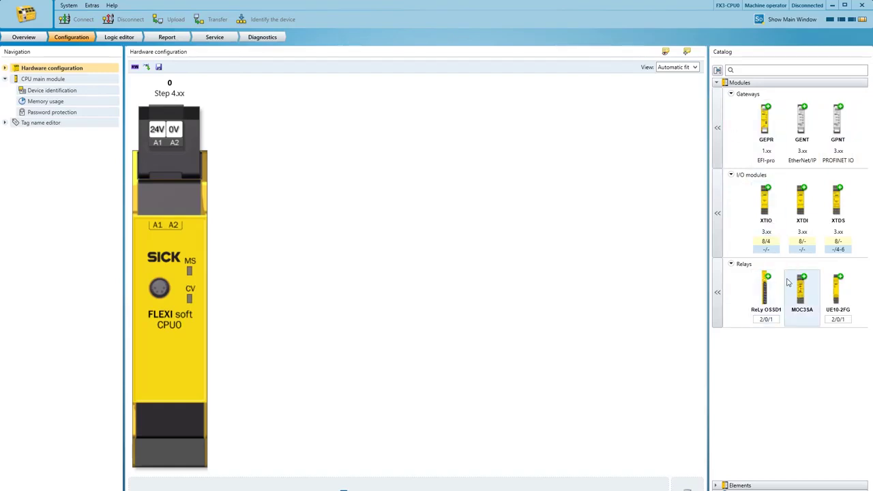
{"action": "mouse_move", "coordinate": [768, 131]}
{"action": "left_mouse_down"}
{"action": "mouse_move", "coordinate": [756, 153]}
{"action": "mouse_move", "coordinate": [242, 302]}
{"action": "left_mouse_up"}
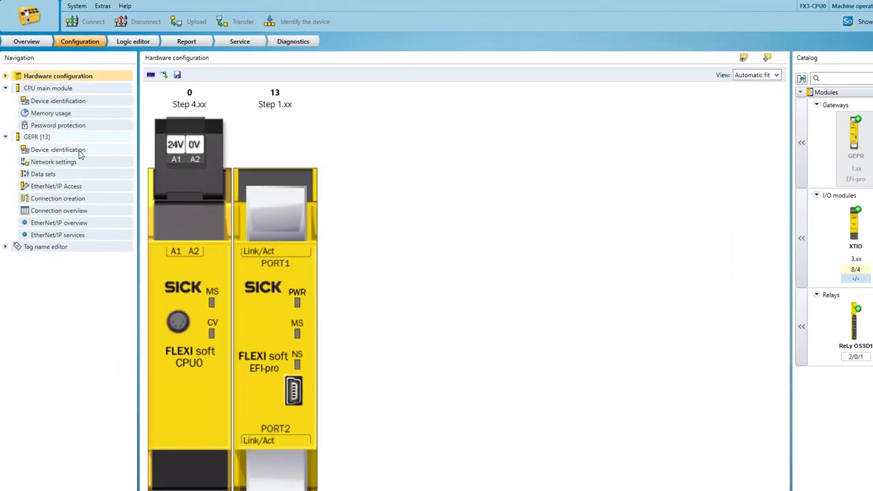
Step: Paste the project SNN into GEPR [13] and confirm its IP is 192.168.1.2
{"action": "left_click", "coordinate": [68, 133]}
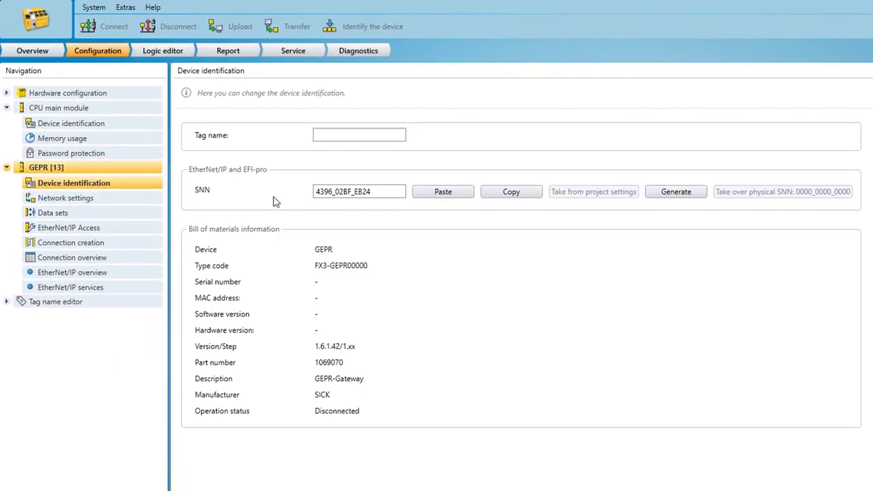
{"action": "left_click_drag", "start_coordinate": [385, 192], "coordinate": [296, 203]}
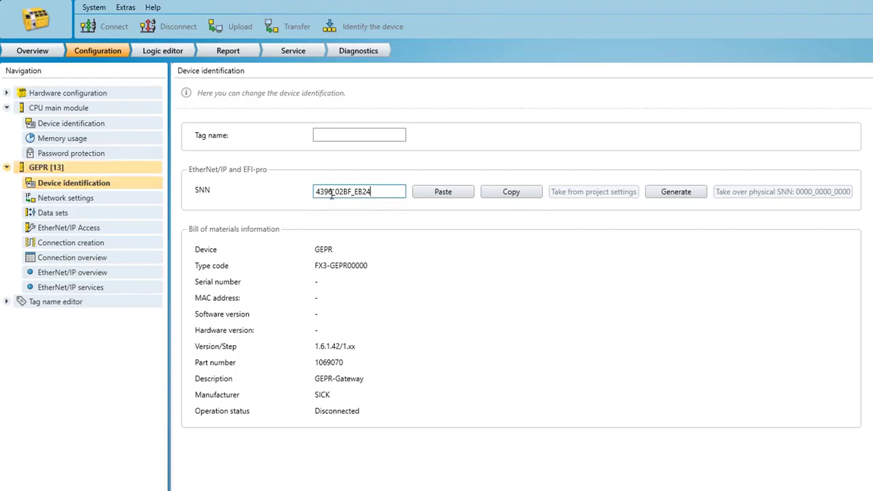
{"action": "left_click", "coordinate": [444, 194]}
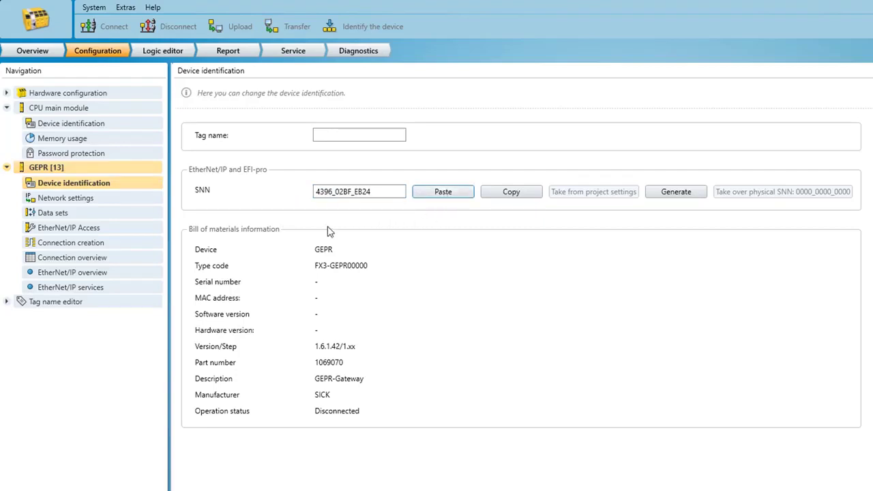
{"action": "left_click", "coordinate": [75, 202]}
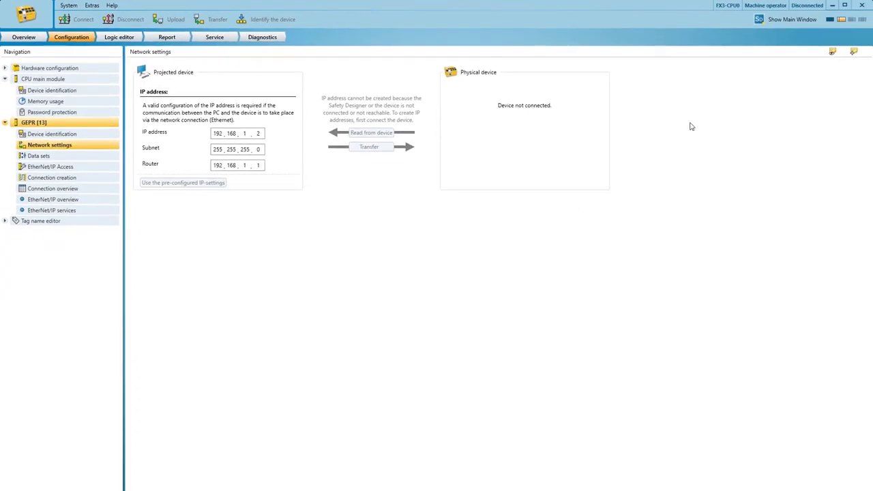
{"action": "left_click", "coordinate": [780, 22]}
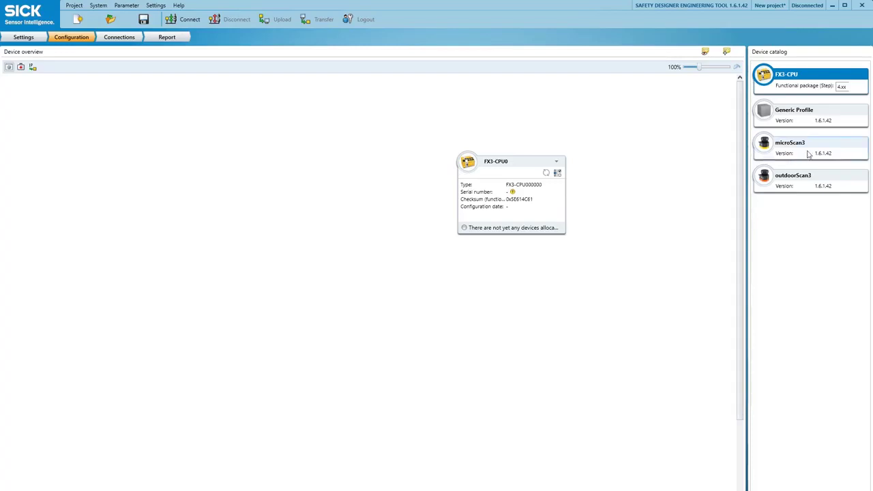
Step: Drop a microScan3 beside FX3-CPU0 and open its selection wizard
{"action": "left_click_drag", "start_coordinate": [809, 146], "coordinate": [252, 191]}
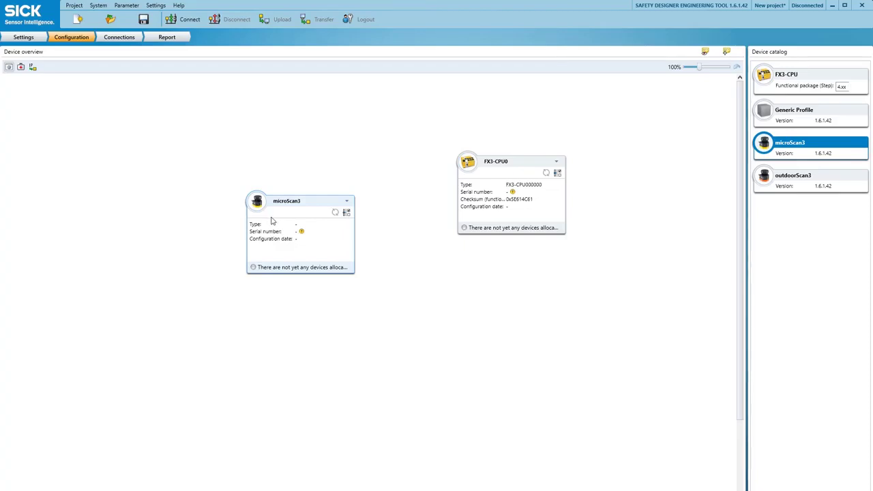
{"action": "double_click", "coordinate": [272, 220]}
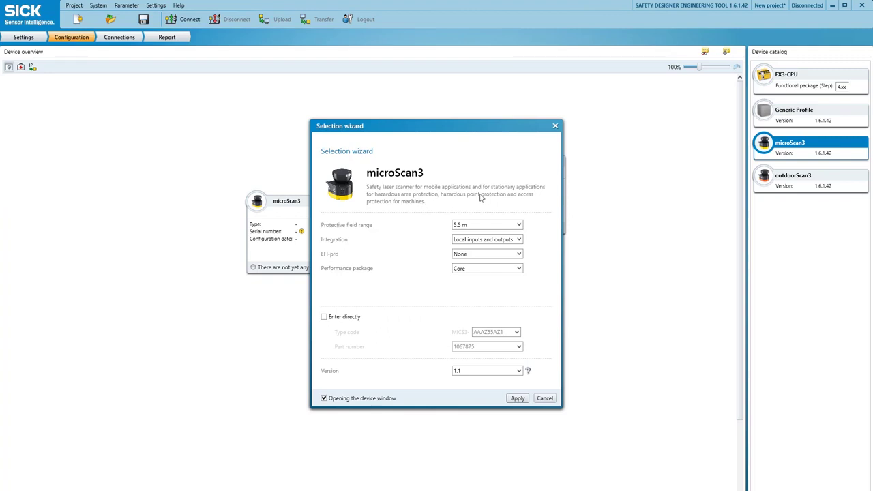
Step: Choose 9 m field range, EFI-pro integration and Pro package for the microScan3, then apply
{"action": "left_click", "coordinate": [519, 225]}
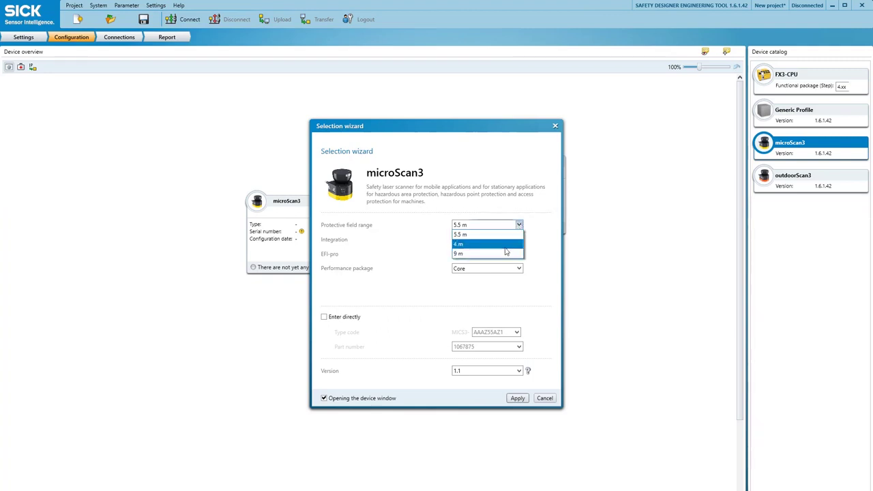
{"action": "left_click", "coordinate": [506, 253]}
{"action": "left_click", "coordinate": [519, 239]}
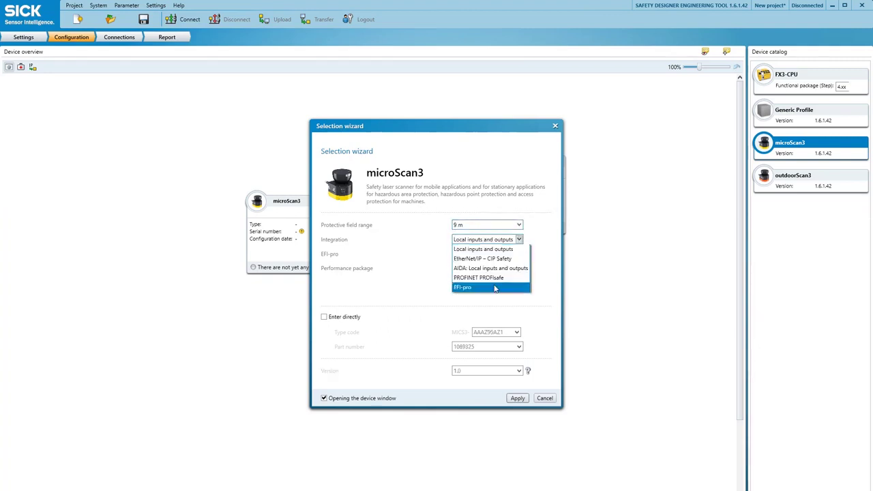
{"action": "left_click", "coordinate": [495, 288]}
{"action": "left_click", "coordinate": [519, 268]}
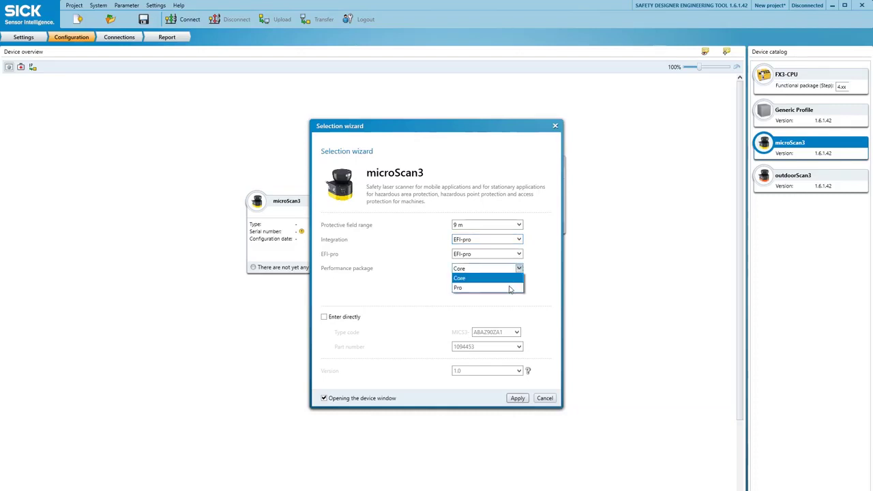
{"action": "left_click", "coordinate": [509, 287]}
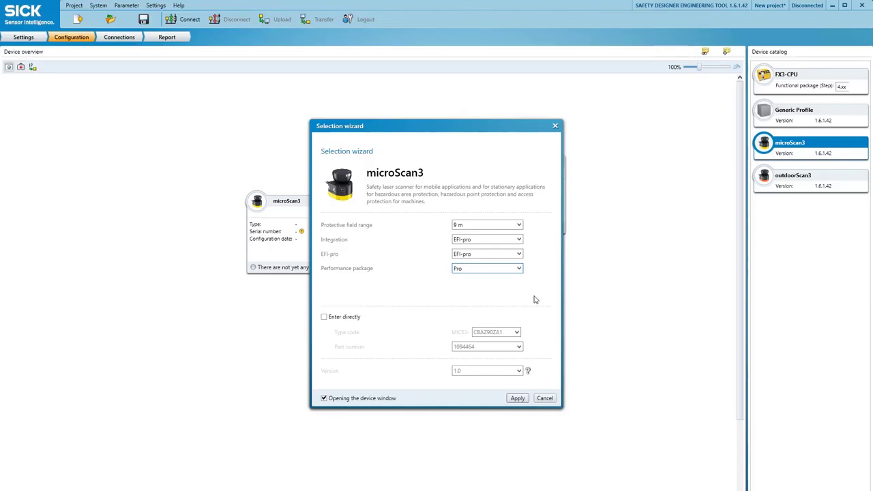
{"action": "left_click", "coordinate": [518, 400]}
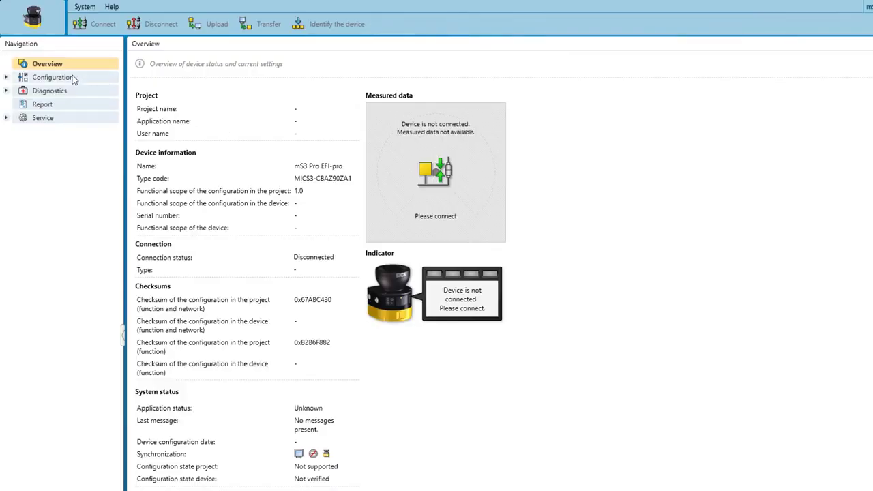
{"action": "left_click", "coordinate": [79, 80]}
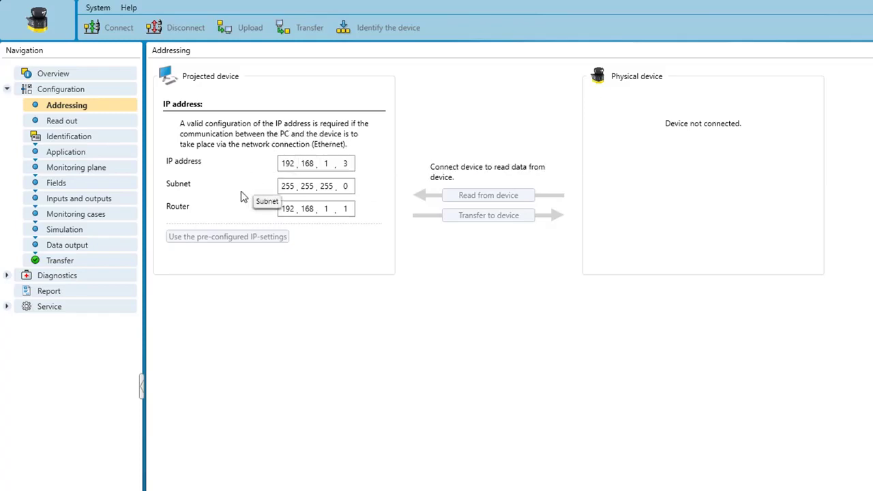
{"action": "left_click", "coordinate": [63, 137]}
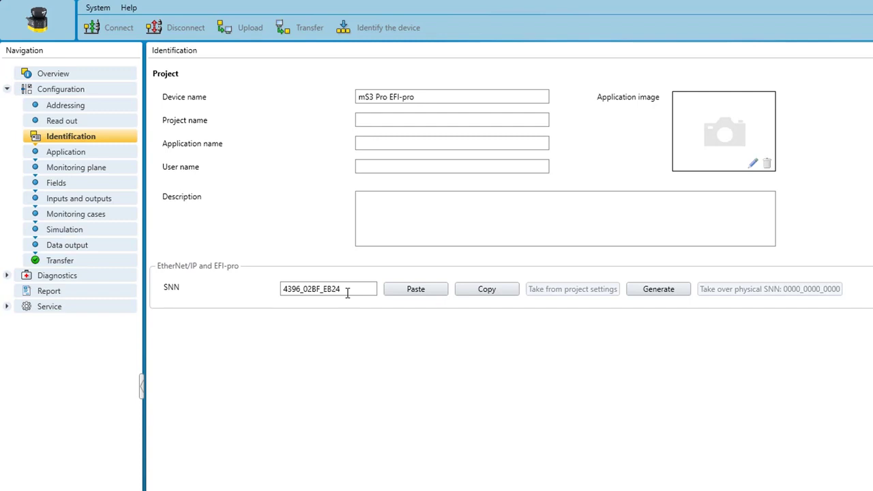
{"action": "left_click", "coordinate": [415, 289]}
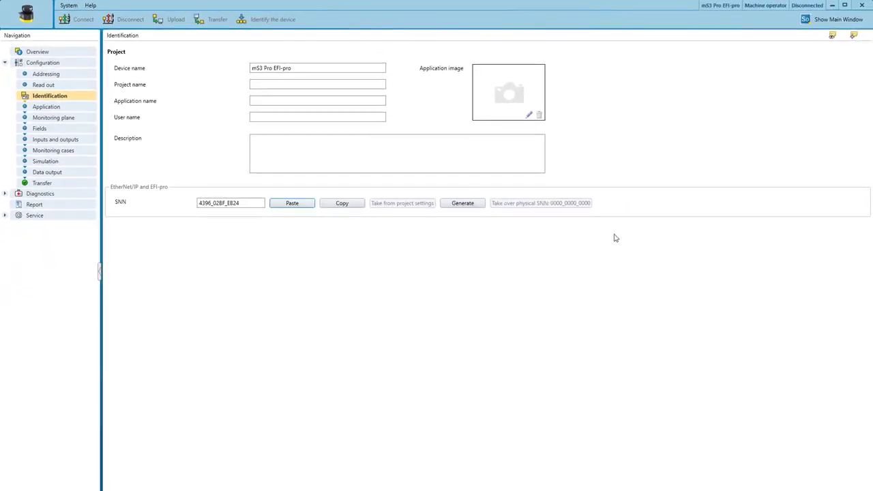
Step: Link the FX3-CPU0 EFI-Pro port to the mS3 Pro EFI-pro port in Connections
{"action": "left_click", "coordinate": [832, 19]}
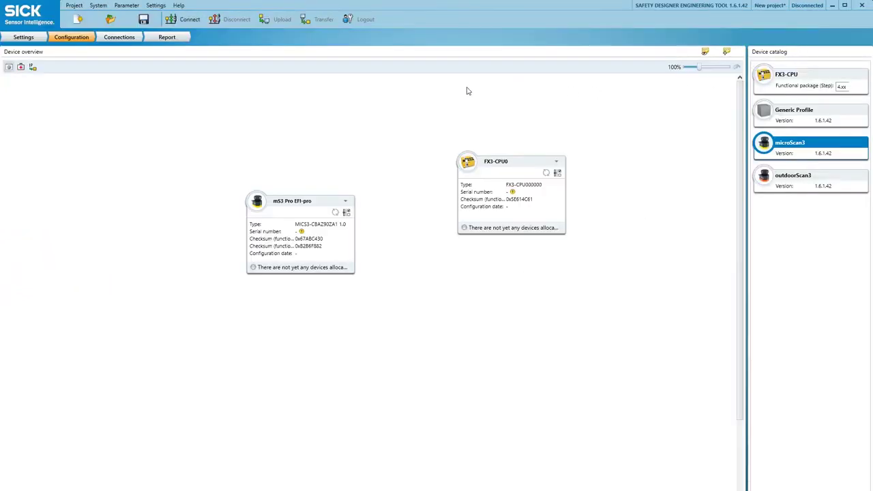
{"action": "left_click", "coordinate": [121, 38]}
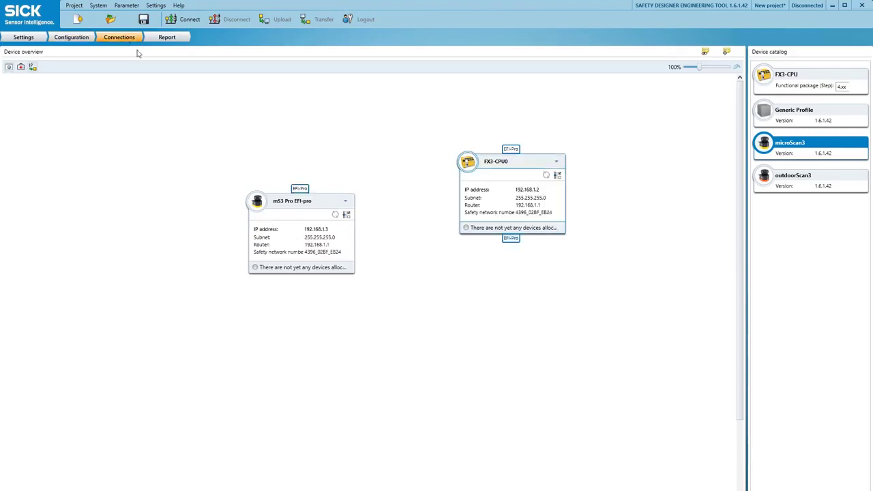
{"action": "left_click", "coordinate": [511, 238]}
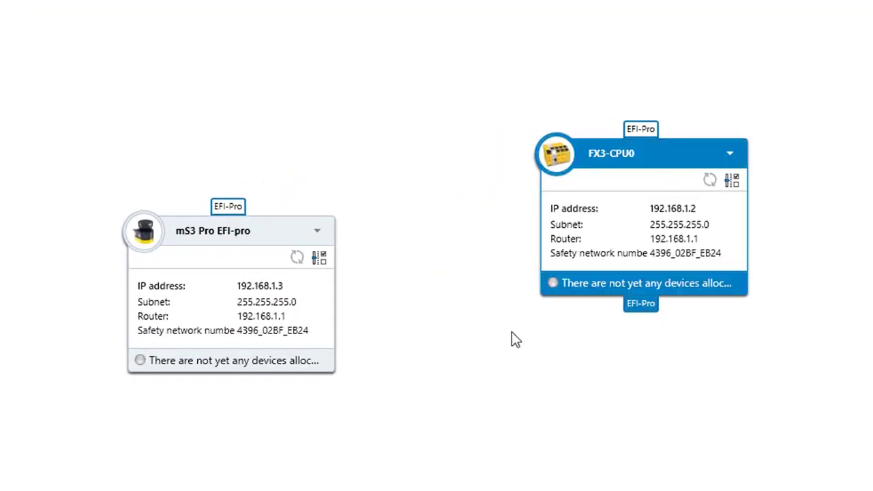
{"action": "left_click", "coordinate": [233, 206]}
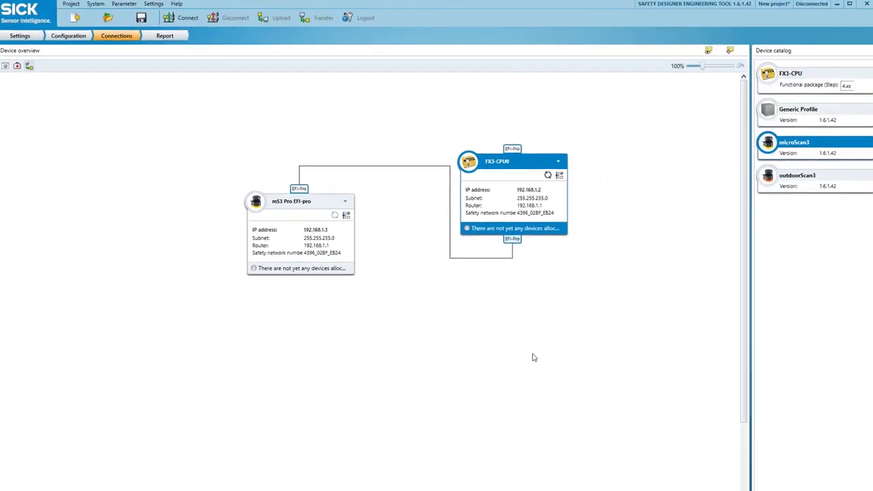